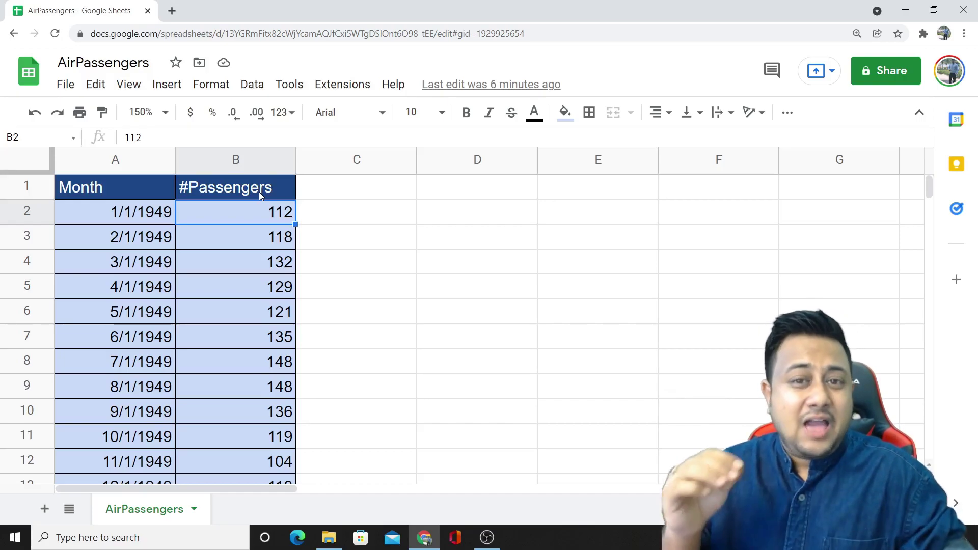
Open Windows search, then clear and dismiss it to return to the sheet.
key(super)
text(e)
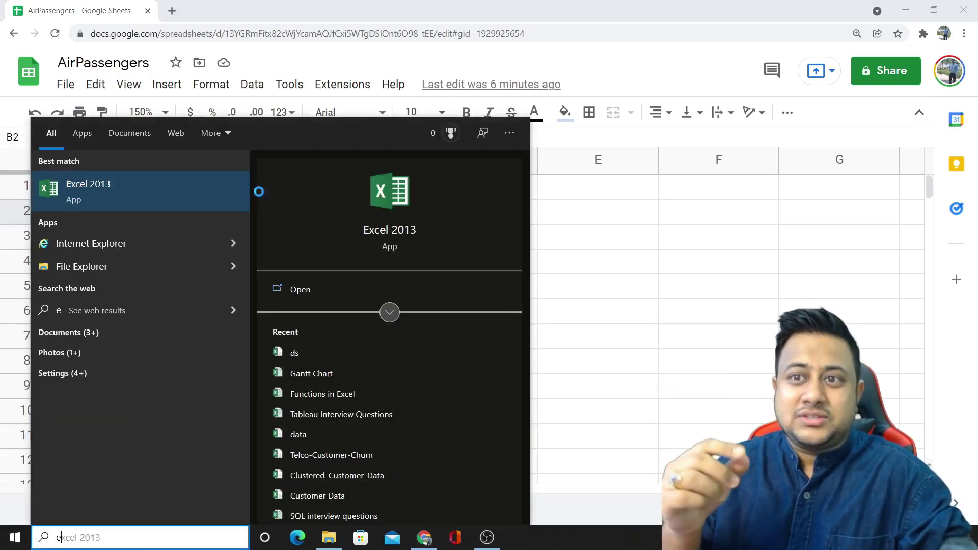
key(BackSpace)
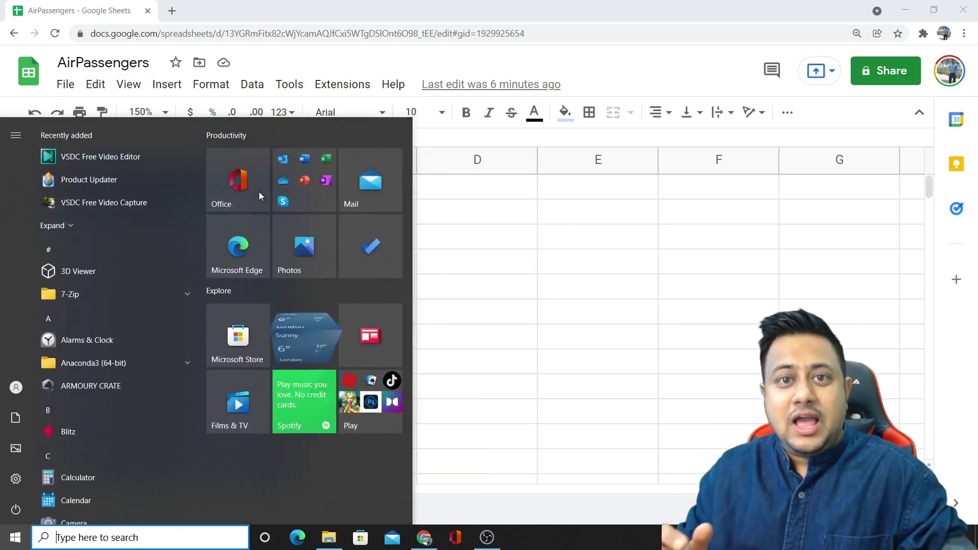
key(Escape)
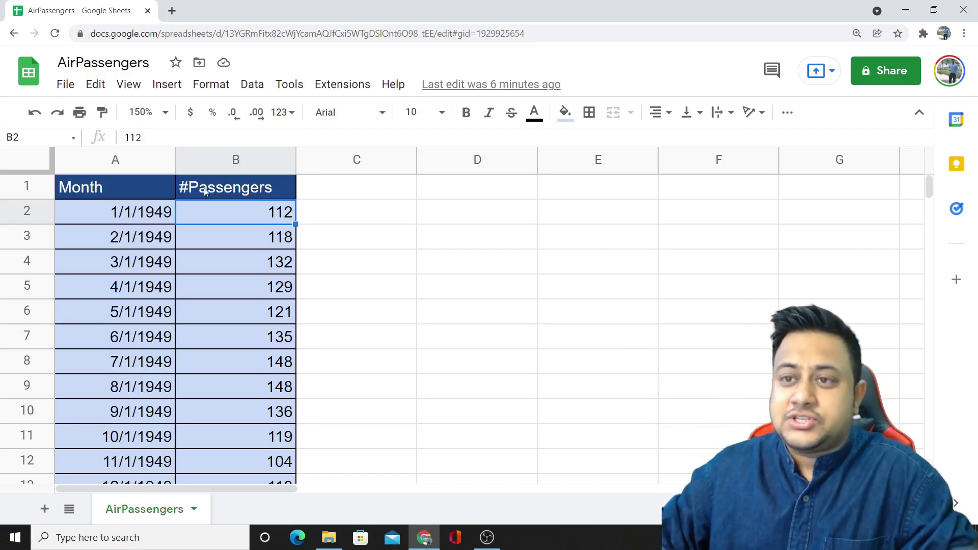
Check the Month and #Passengers headers, then scroll down to the last month, 12/1/1960.
click(104, 188)
click(240, 190)
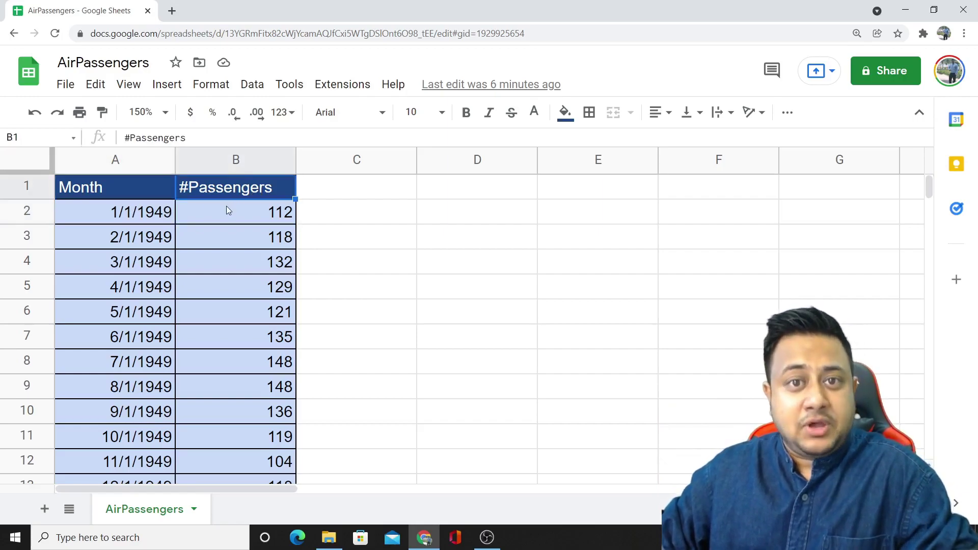
click(114, 216)
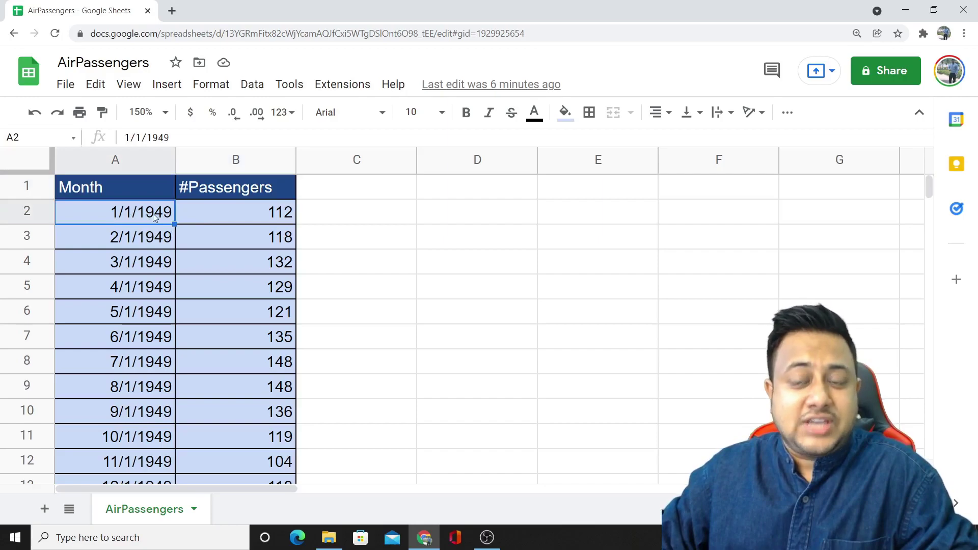
scroll(362, 262, down, 7)
drag(927, 225, 928, 448)
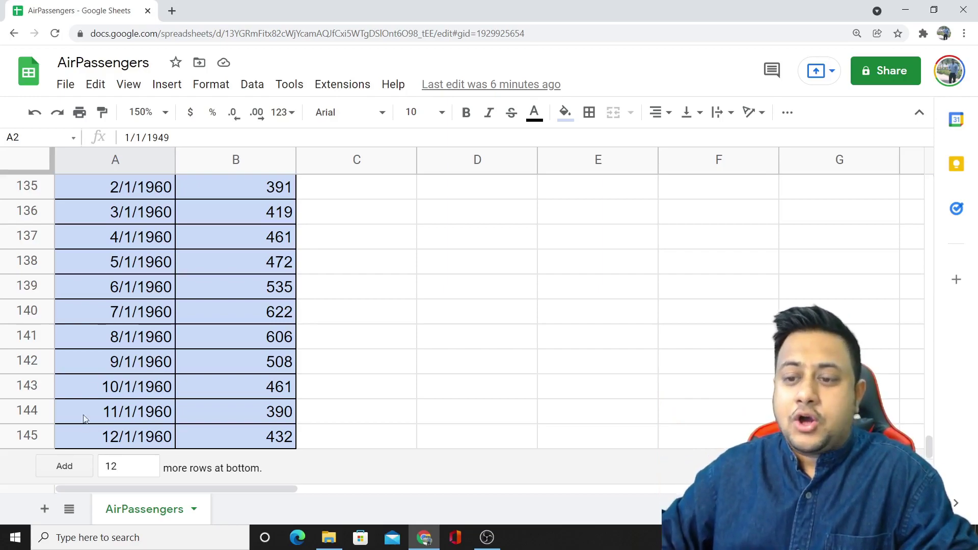
Add 6 new rows at the bottom of the sheet.
click(130, 458)
text(6)
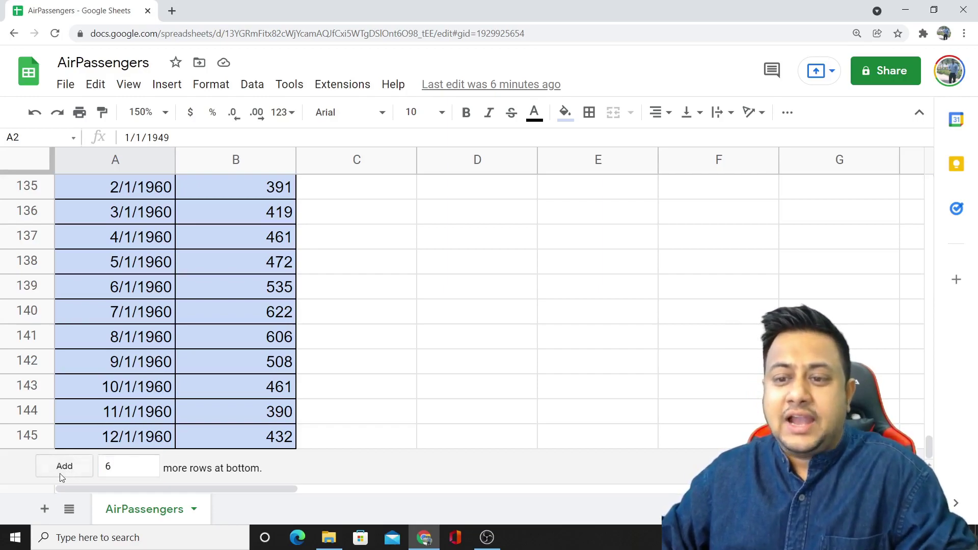
click(70, 470)
Extend the month series into A146:A151, through 6/1/1961.
drag(148, 206, 176, 461)
click(240, 335)
drag(103, 312, 131, 446)
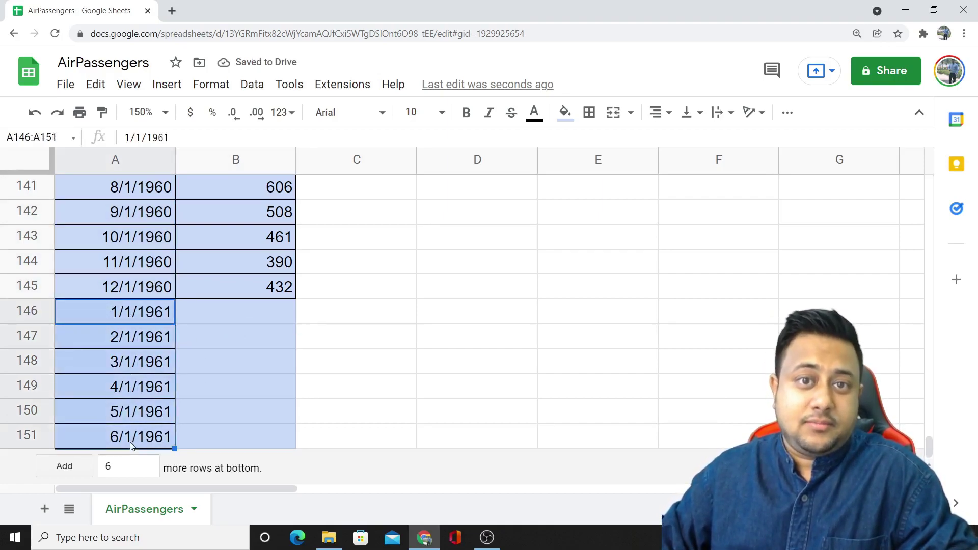
Check the empty B146 and the last count 432, then select the #Passengers column.
double_click(243, 312)
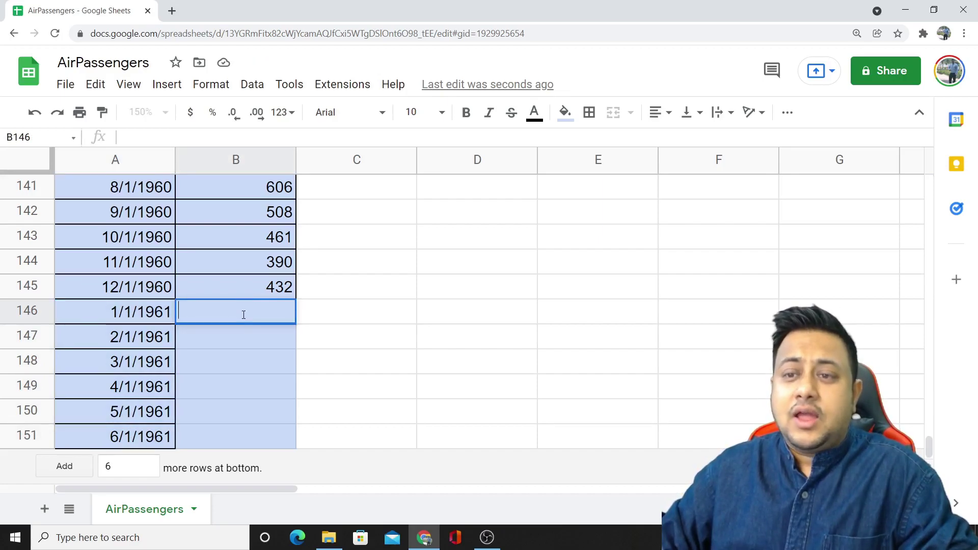
click(233, 289)
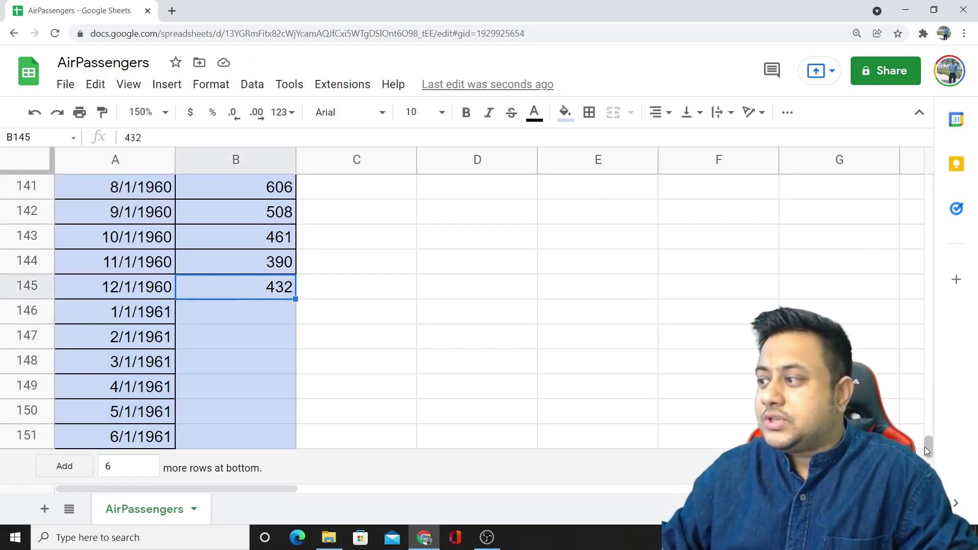
mouse_move(912, 336)
mouse_down()
mouse_move(925, 446)
mouse_move(910, 258)
mouse_move(863, 131)
mouse_up()
click(219, 158)
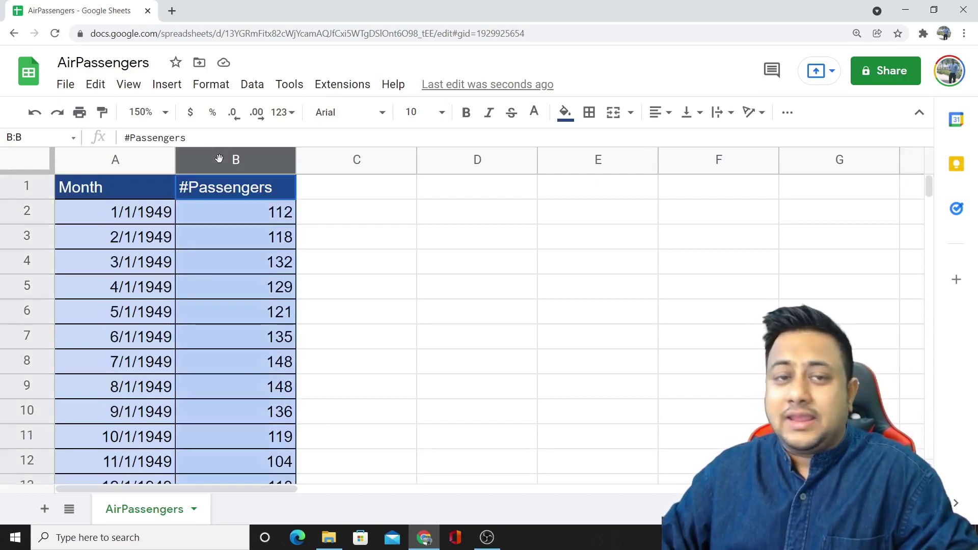
Copy column B's formatting onto column C and head it 'Forecast'.
click(102, 112)
click(333, 171)
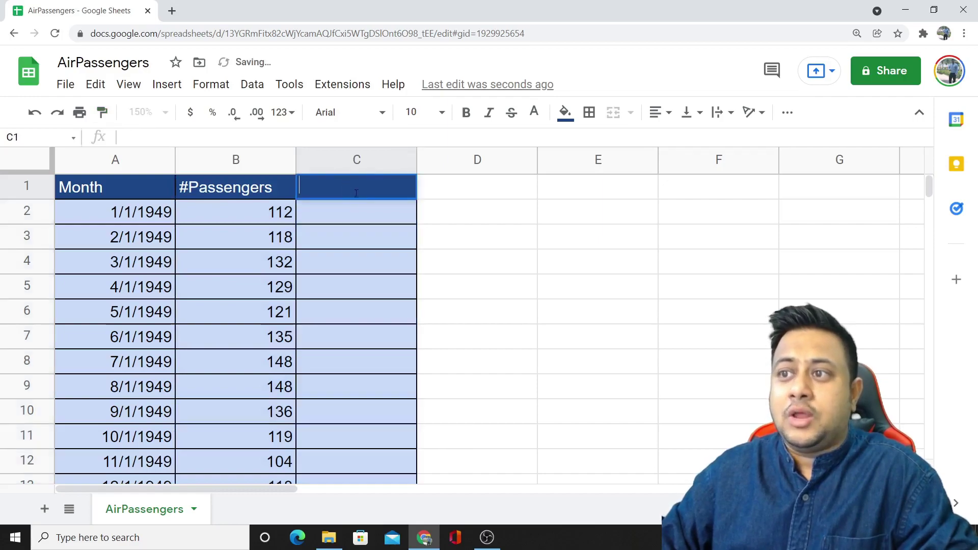
text(Forecast)
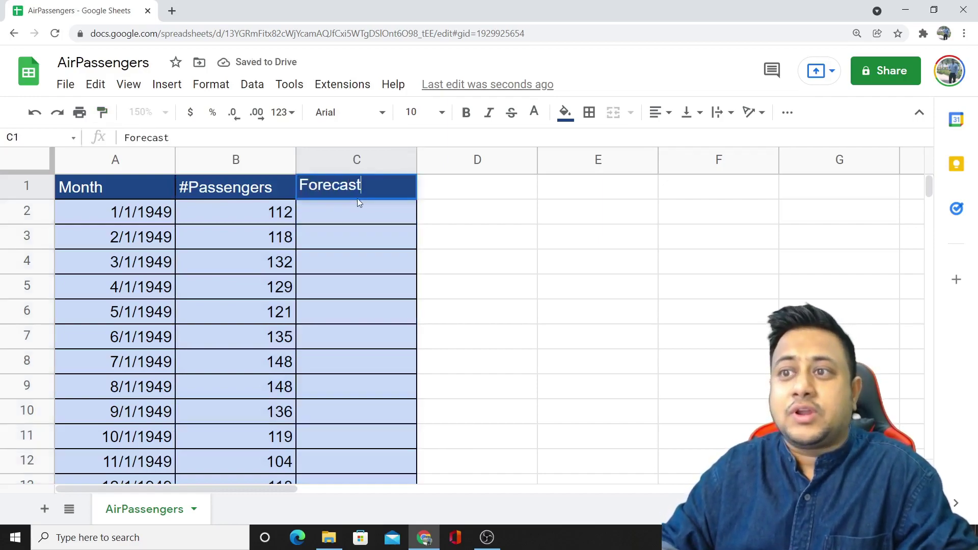
key(Return)
Apply all borders to the empty cells B146:C151.
scroll(363, 283, down, 10)
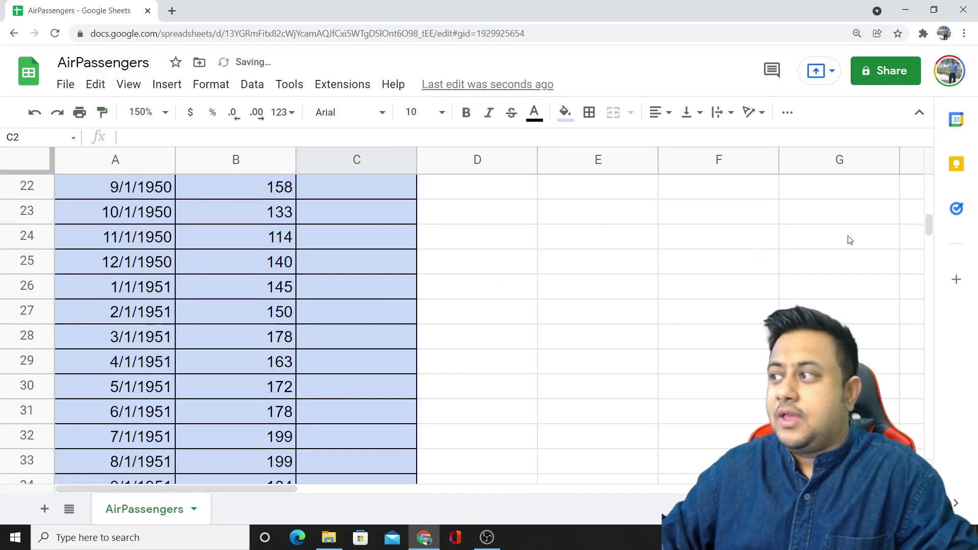
drag(932, 245, 931, 448)
click(363, 319)
drag(237, 303, 381, 446)
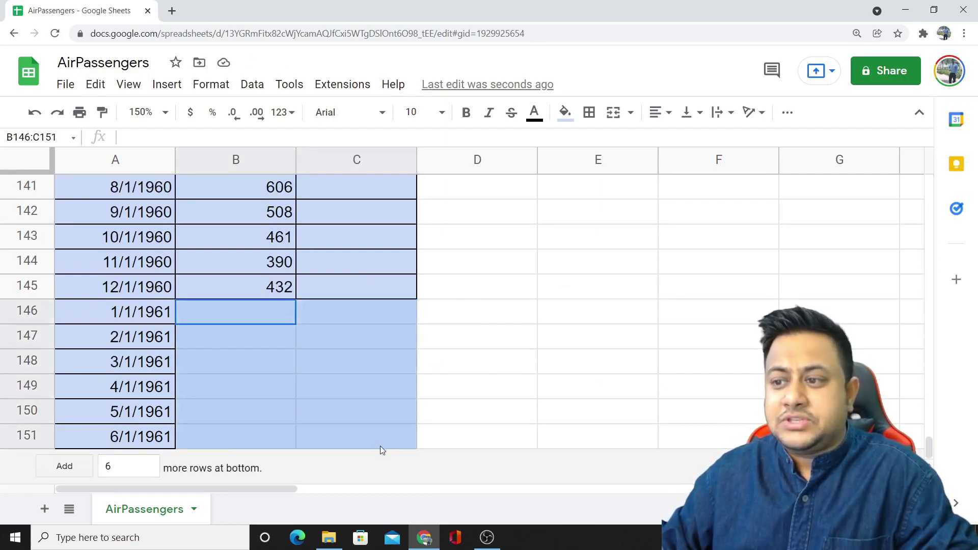
click(589, 114)
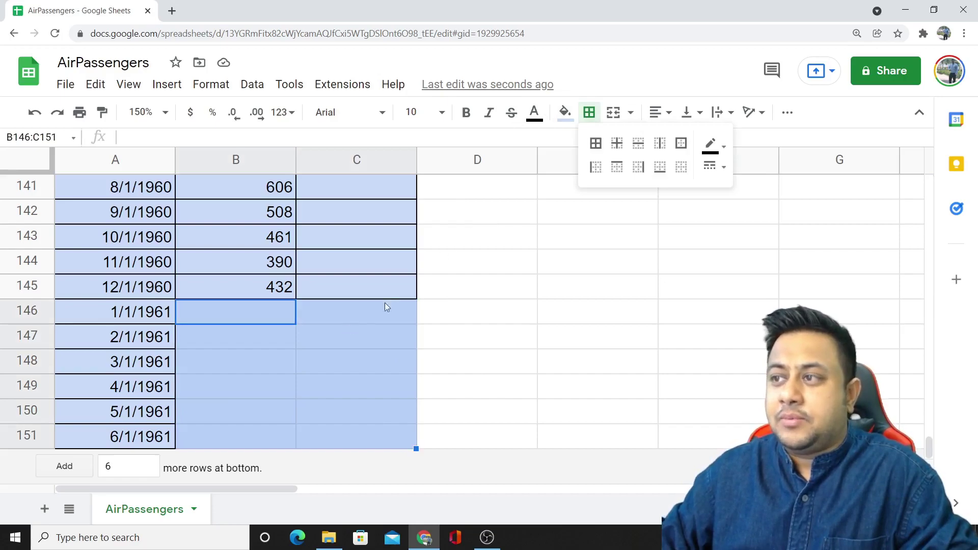
click(596, 143)
Open cell C146 for editing, ready to enter the forecast formula.
click(316, 314)
double_click(317, 315)
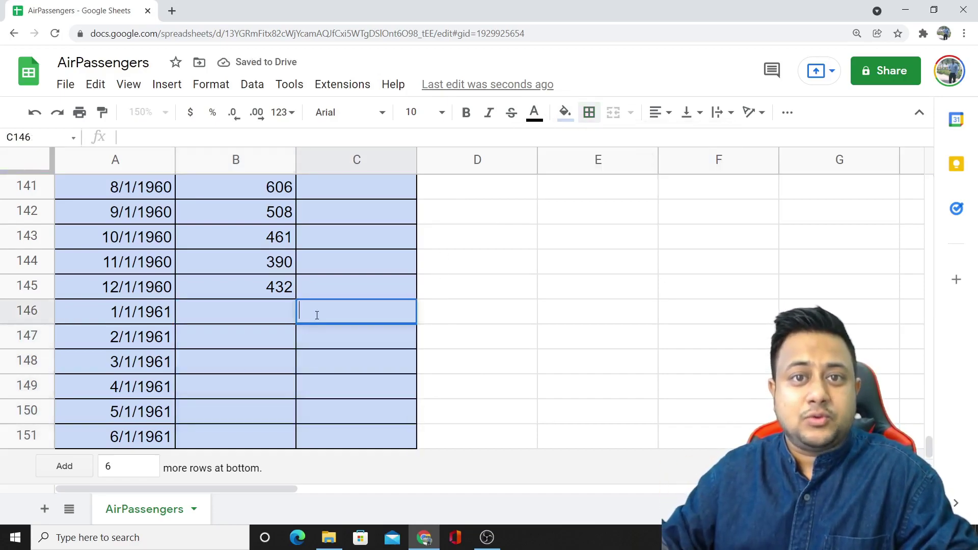
double_click(271, 323)
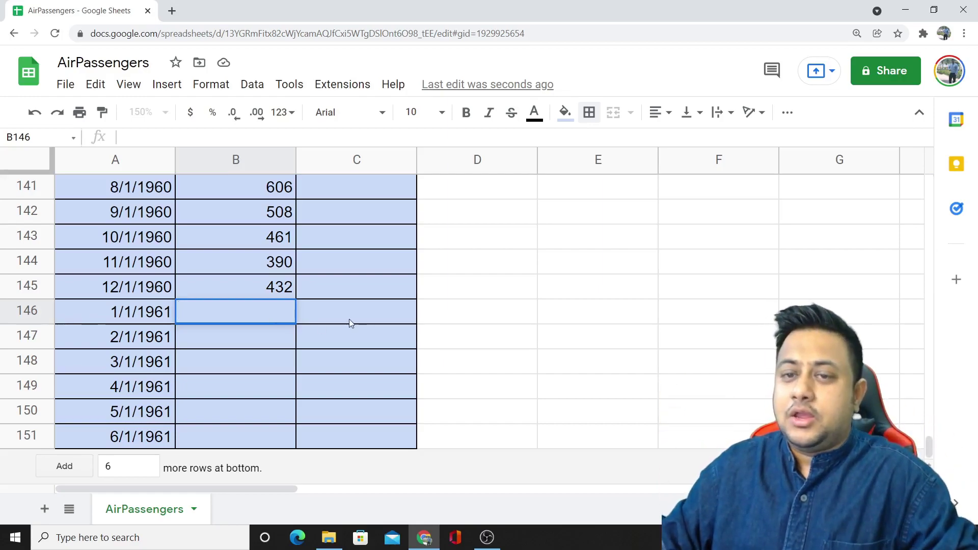
double_click(336, 316)
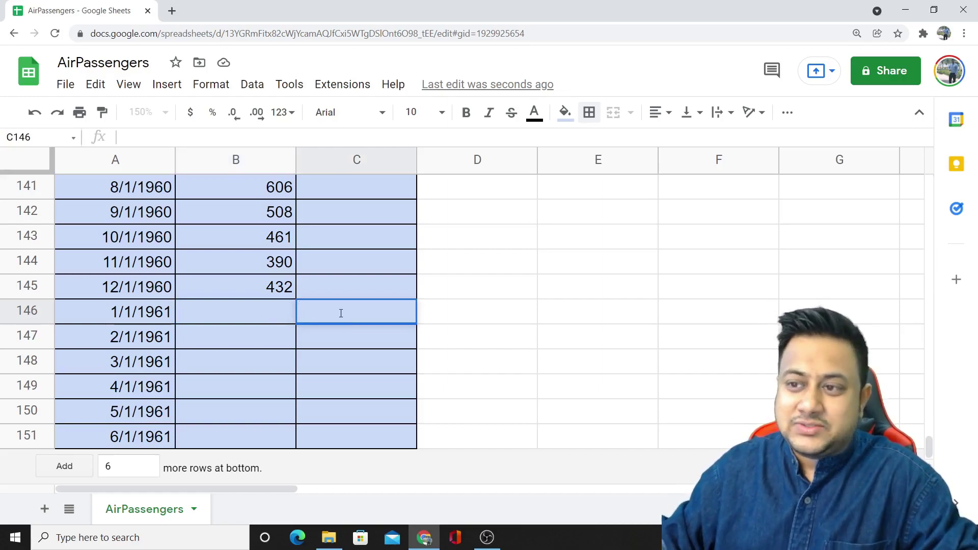
Start C146 with =FORECAST.LINEAR( by accepting the autocomplete suggestion.
text(=F)
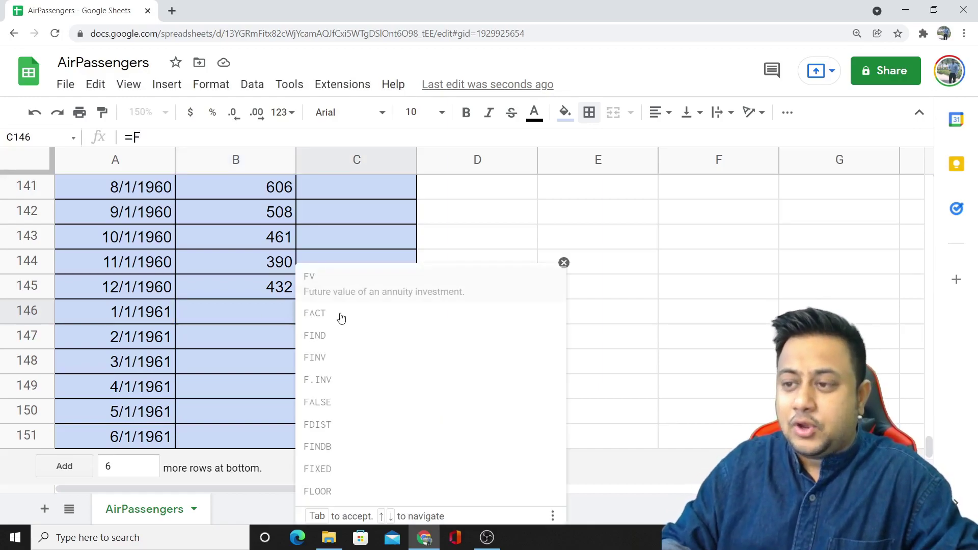
text(ORECAST)
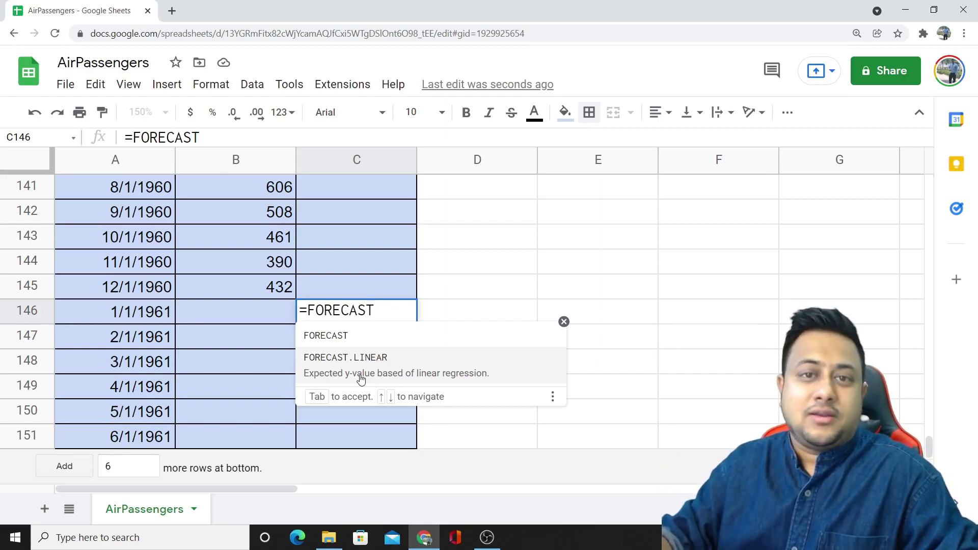
text(.)
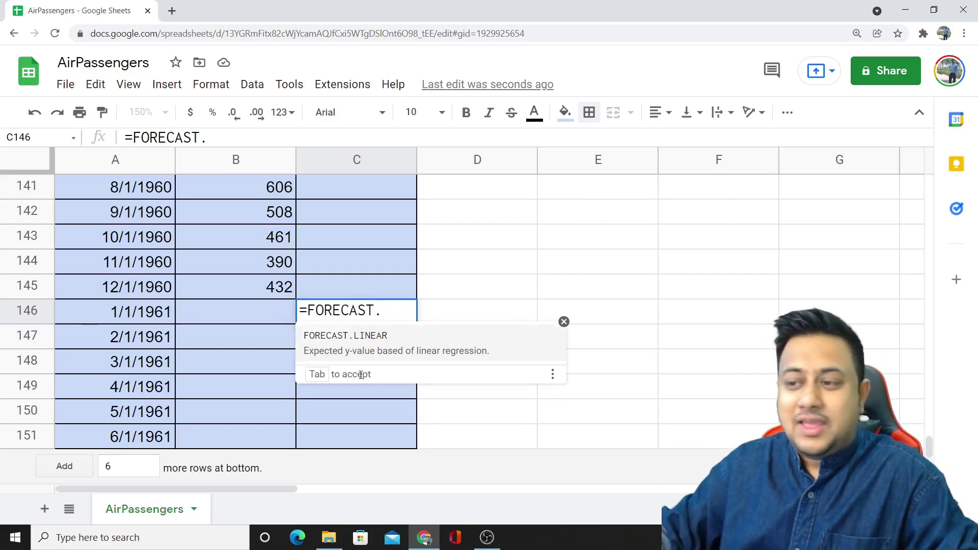
key(Tab)
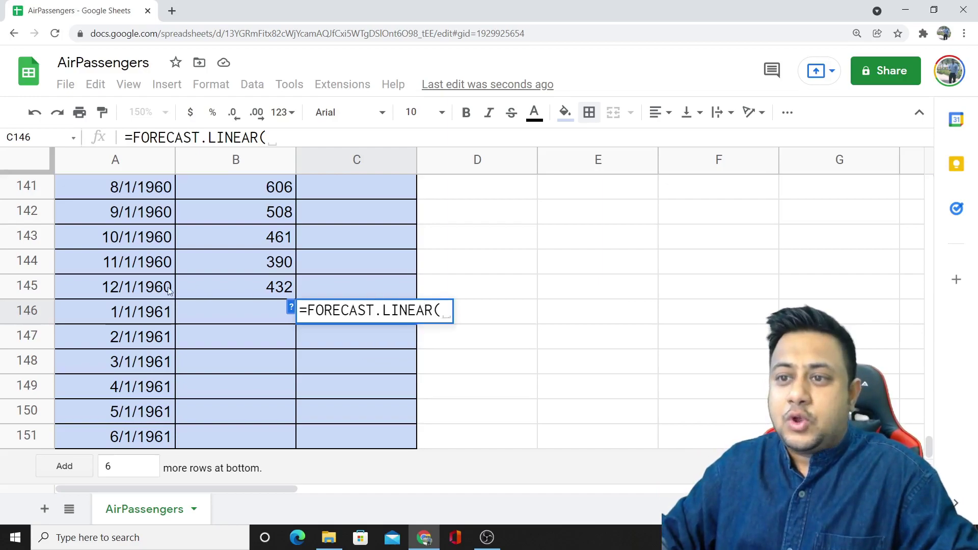
Complete the formula as =FORECAST.LINEAR(A145,B2:B145,A2:A145), previewing 470.3169404.
click(136, 290)
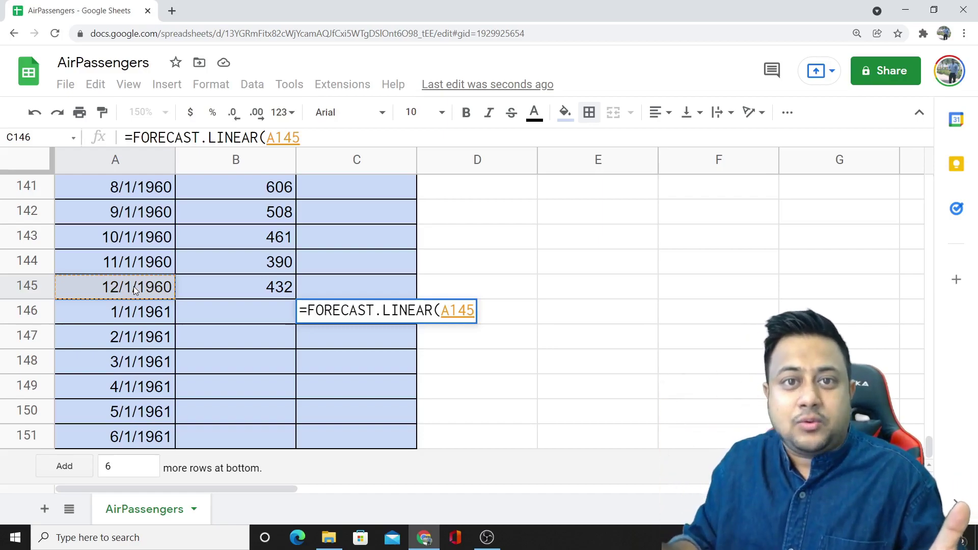
text(,)
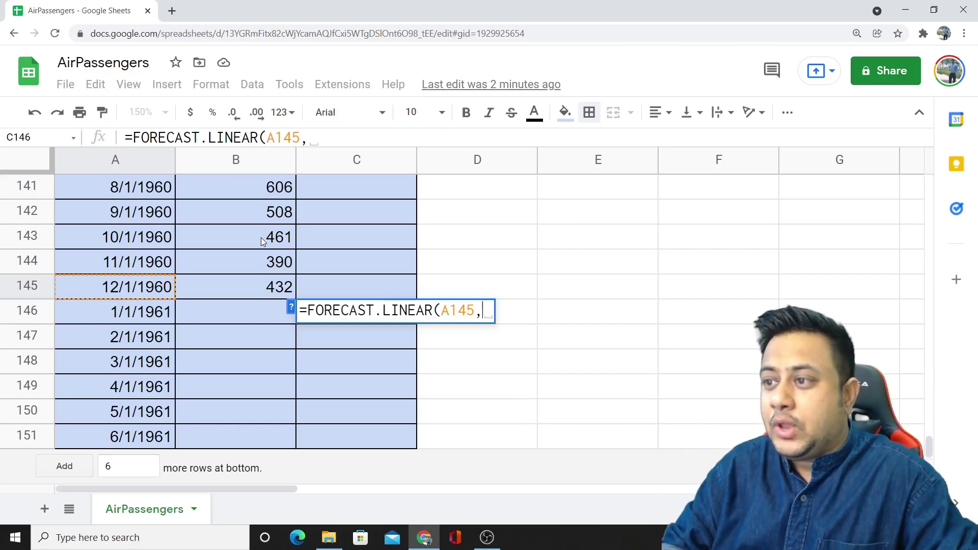
text(B2:)
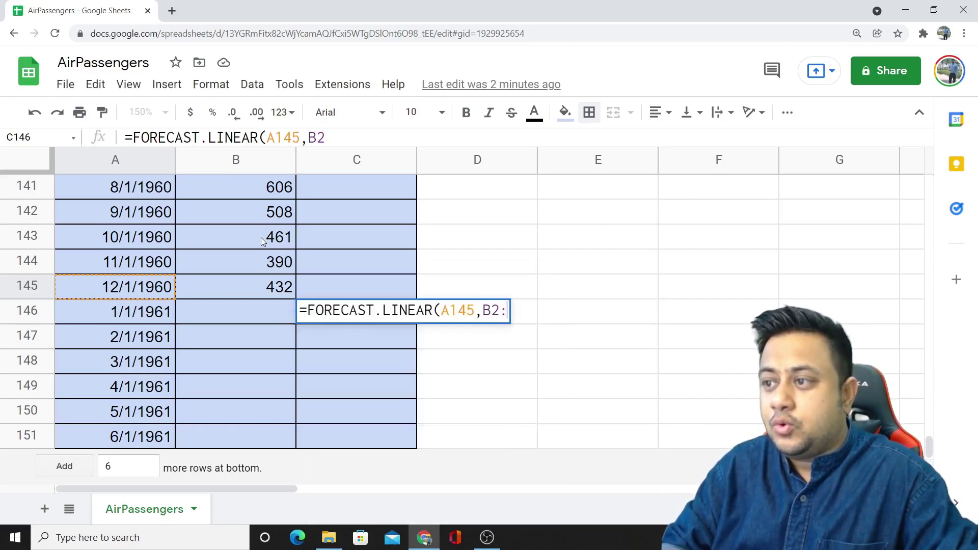
text(B145)
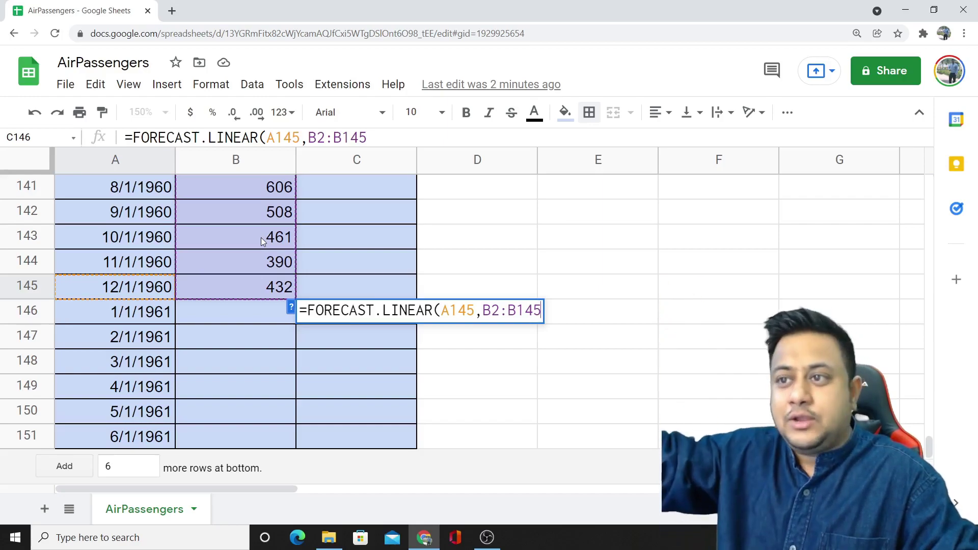
text(,)
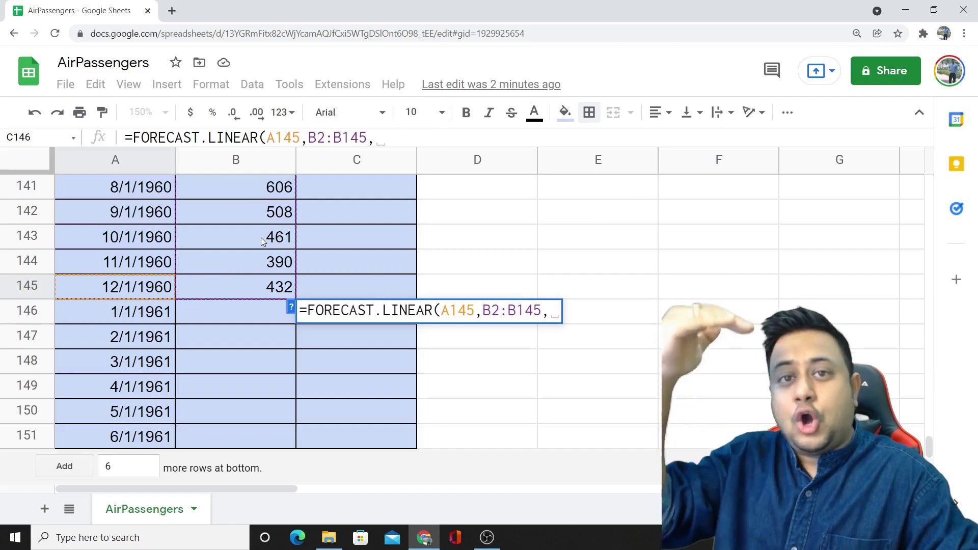
text(A2:)
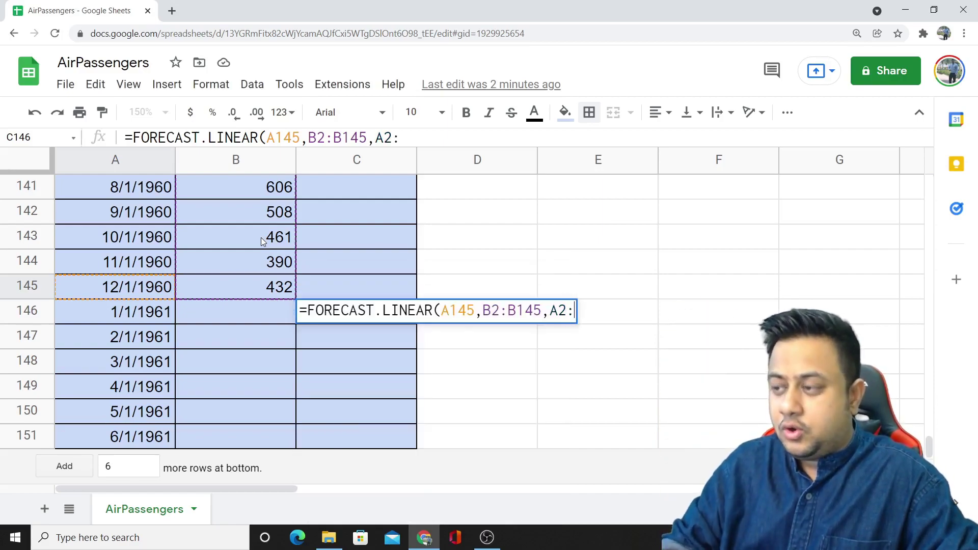
text(A145))
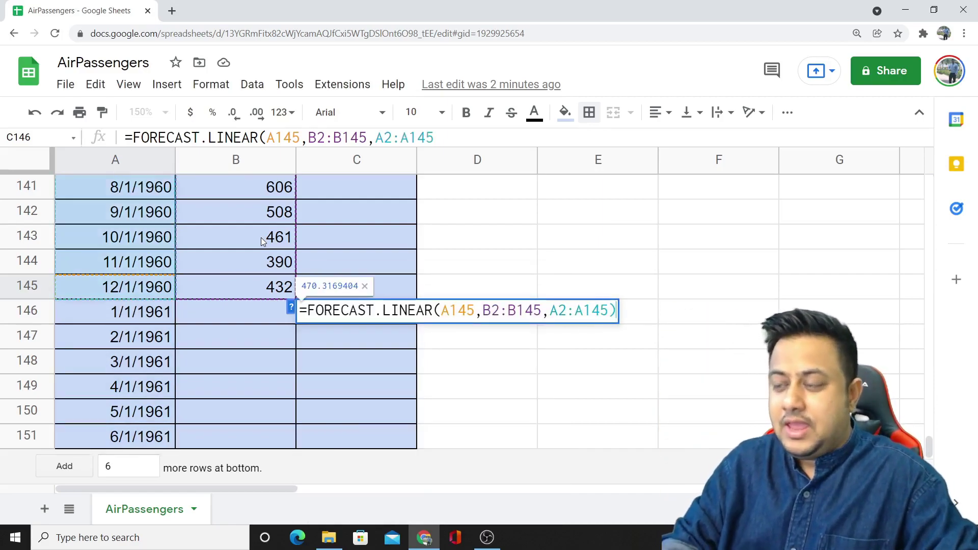
Enter the forecast formula in C146 and fill it down to C151.
key(Return)
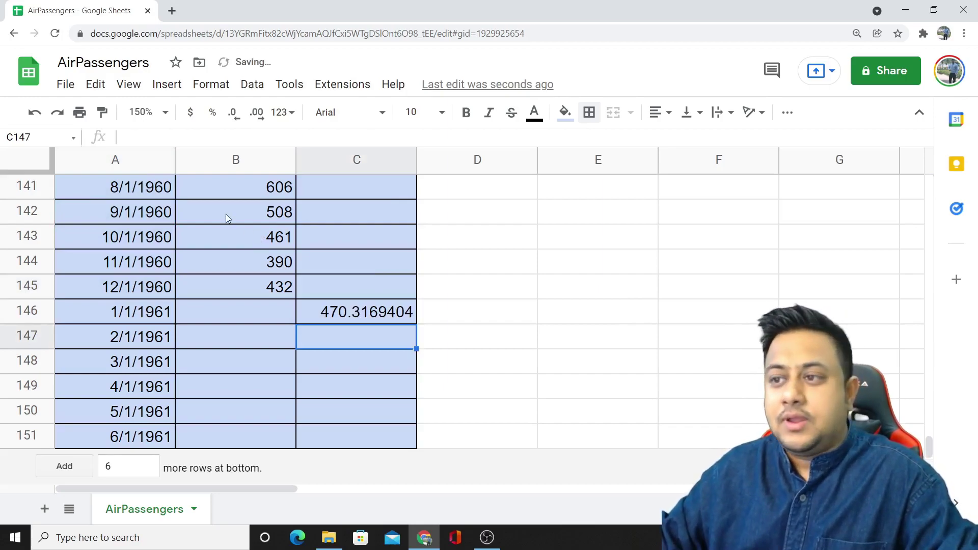
click(340, 320)
drag(417, 324, 424, 447)
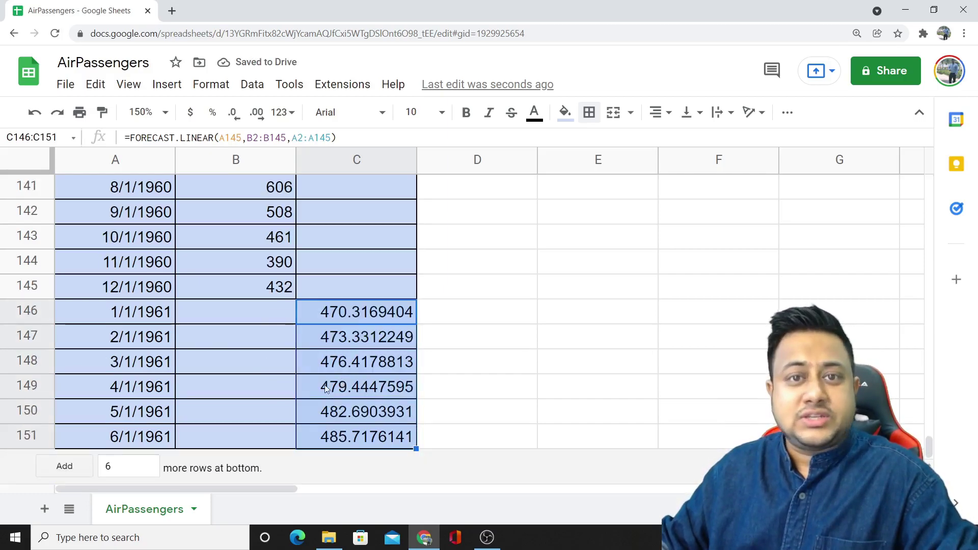
Add 6 more rows and extend the dates and forecast formula to row 157 (12/1/1961).
double_click(105, 475)
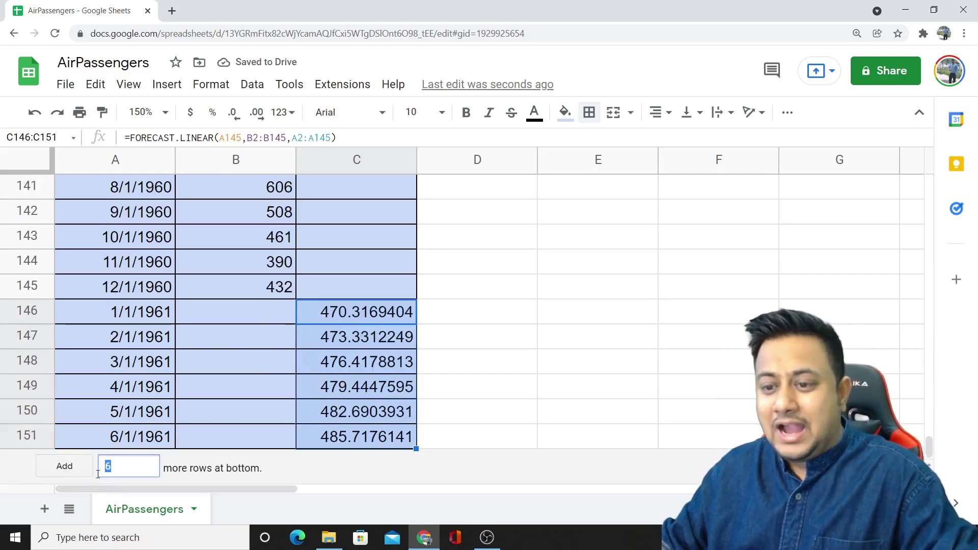
click(65, 472)
drag(141, 213, 174, 447)
scroll(357, 284, up, 2)
drag(357, 312, 403, 438)
scroll(421, 434, down, 2)
drag(416, 299, 412, 435)
drag(238, 304, 234, 433)
Apply all borders to the new cells down to row 157.
click(590, 113)
click(593, 141)
click(489, 286)
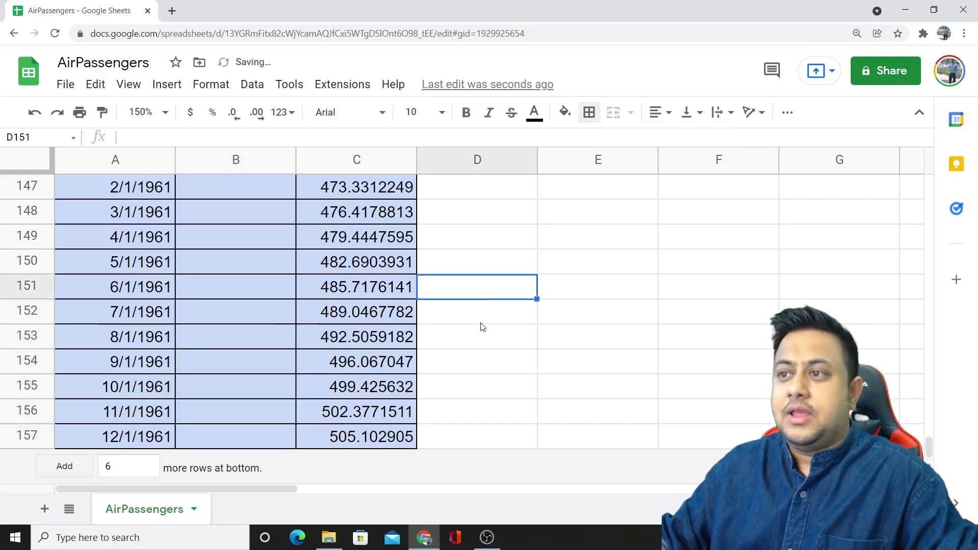
Select columns A through C (Month, #Passengers, Forecast).
scroll(482, 324, up, 10)
scroll(479, 322, up, 20)
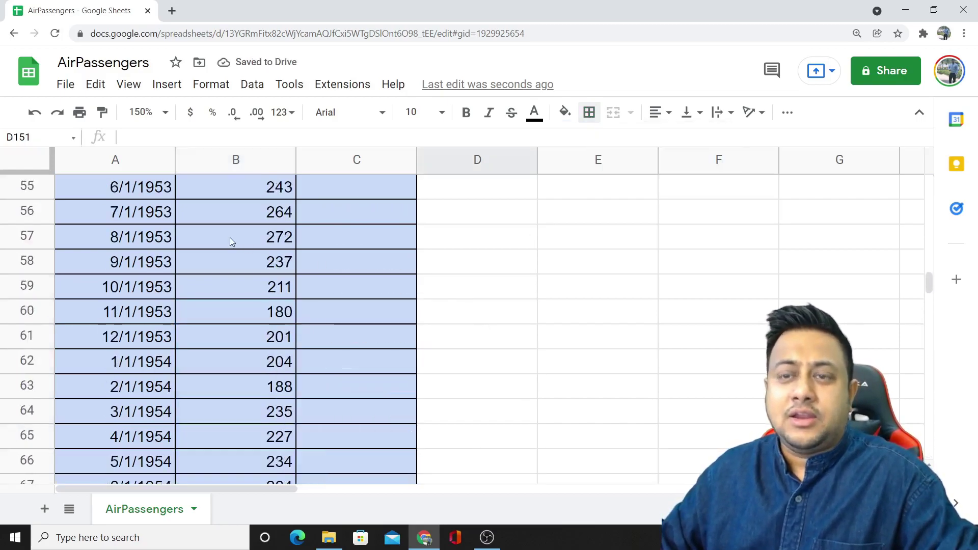
scroll(230, 238, up, 4)
scroll(340, 301, down, 14)
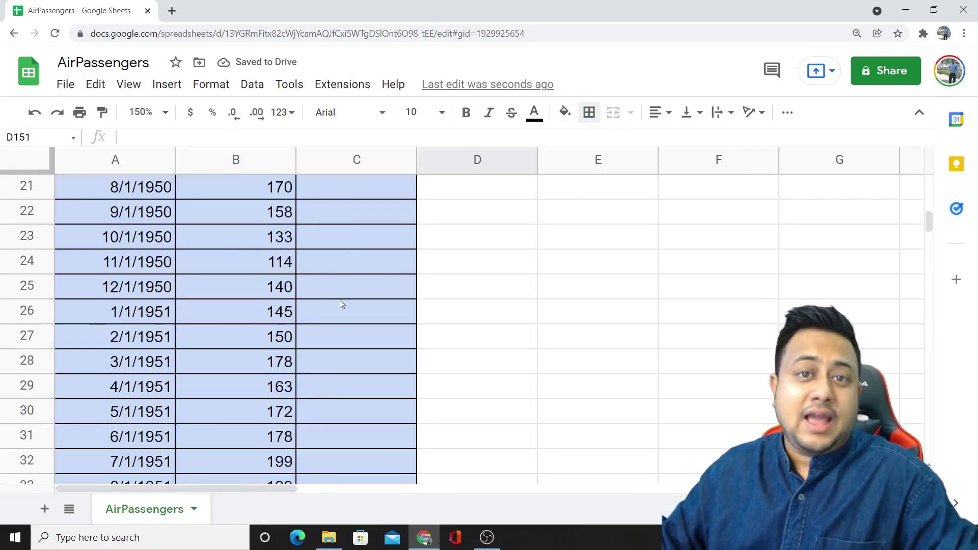
scroll(321, 387, down, 20)
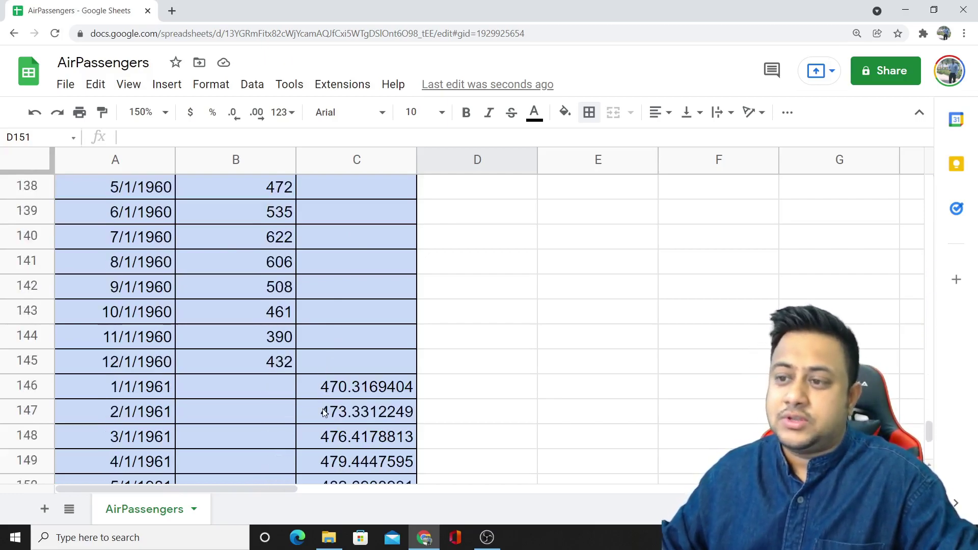
drag(115, 160, 224, 160)
drag(344, 160, 344, 160)
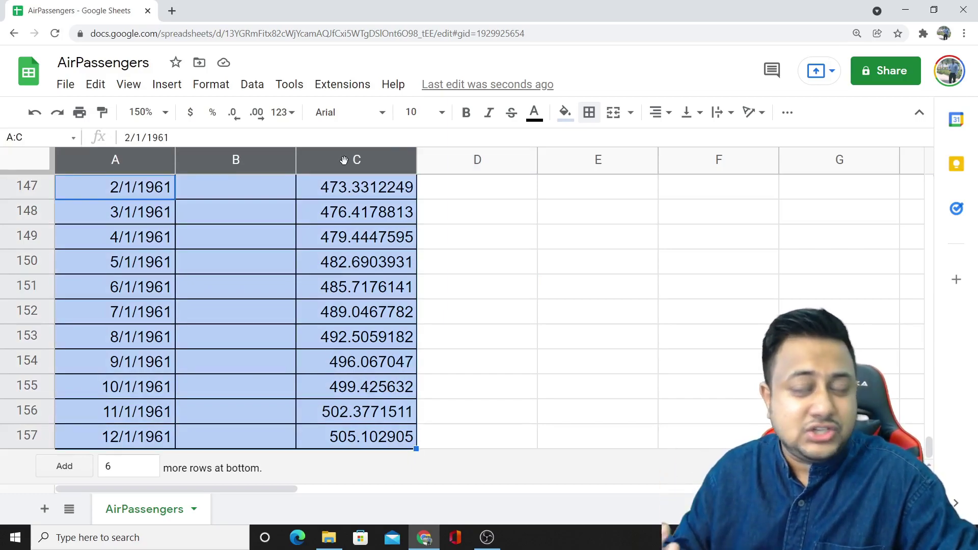
Insert a line chart of the selected columns and close the Chart editor.
click(166, 85)
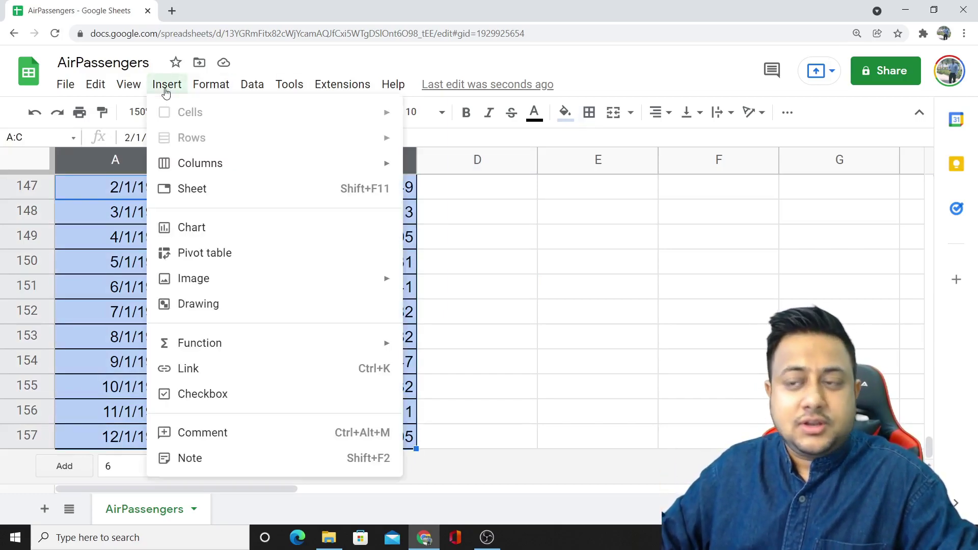
click(197, 228)
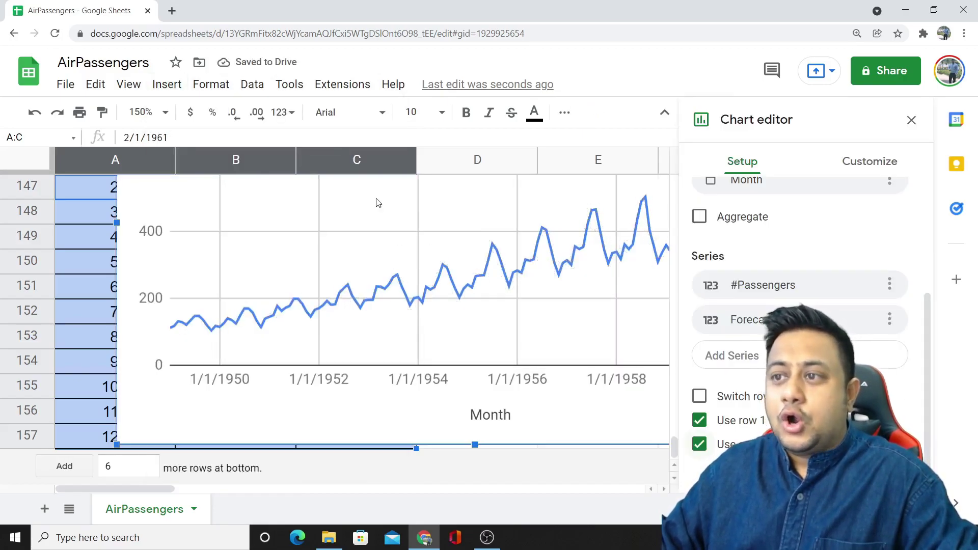
click(912, 121)
click(713, 253)
Move the #Passengers and Forecast chart into place beside the data.
scroll(235, 258, up, 5)
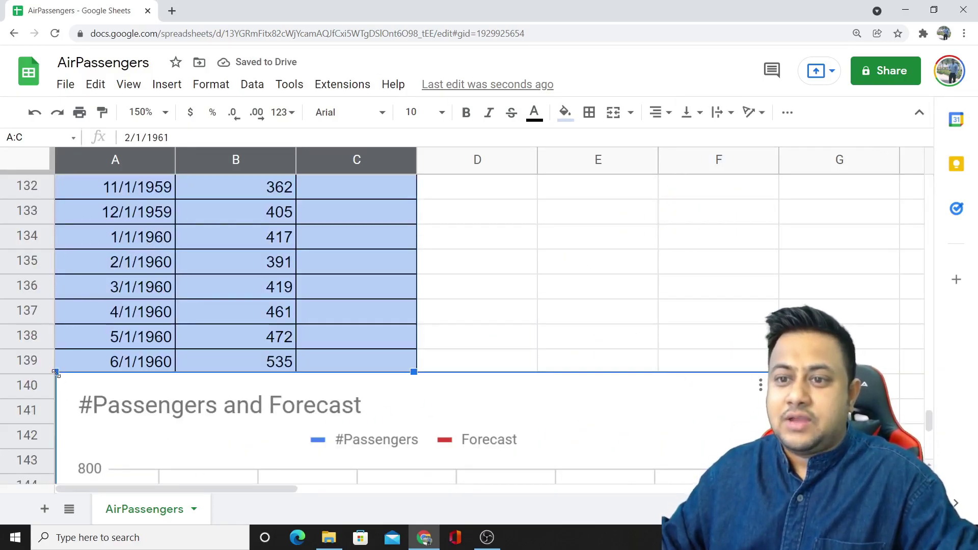
drag(58, 378, 97, 398)
scroll(229, 427, down, 3)
scroll(229, 427, down, 3)
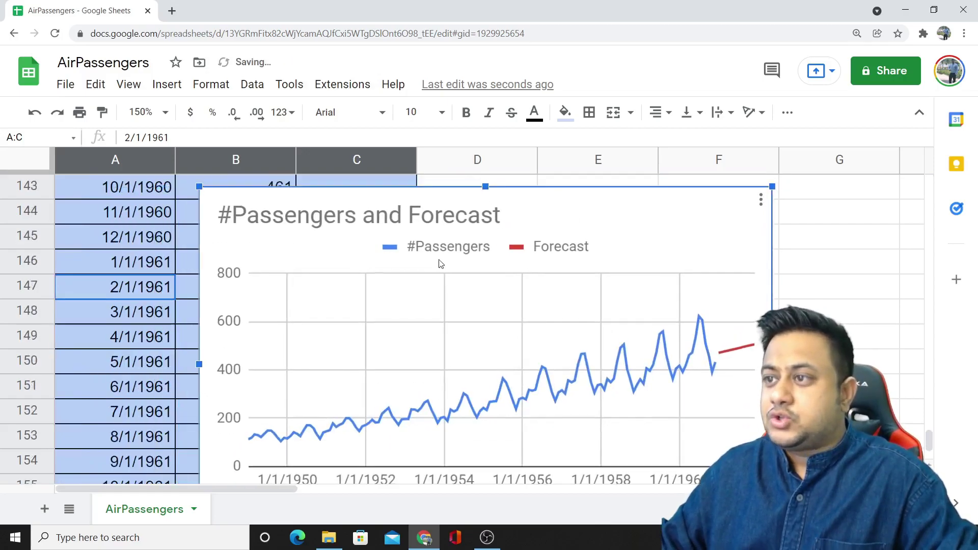
scroll(437, 245, down, 2)
scroll(436, 245, up, 3)
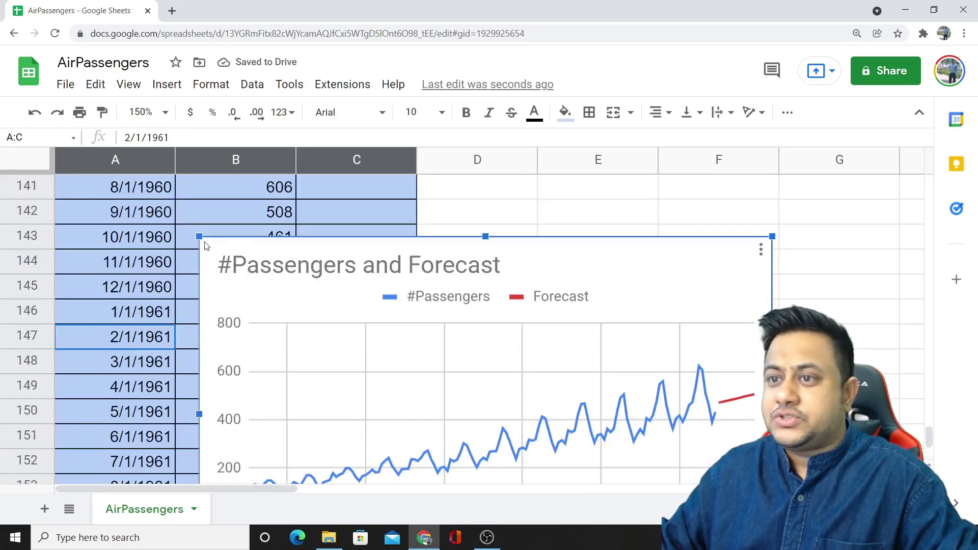
scroll(199, 237, down, 2)
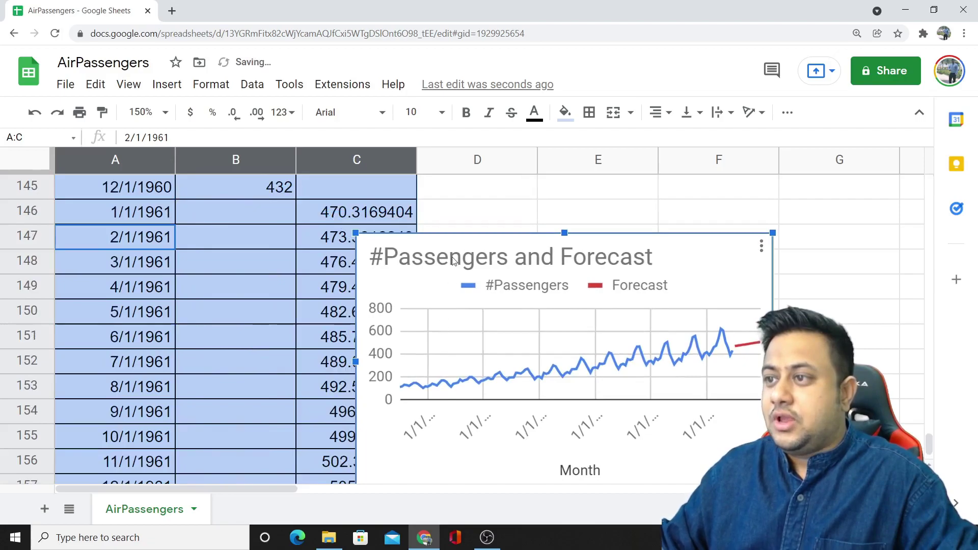
drag(198, 237, 182, 223)
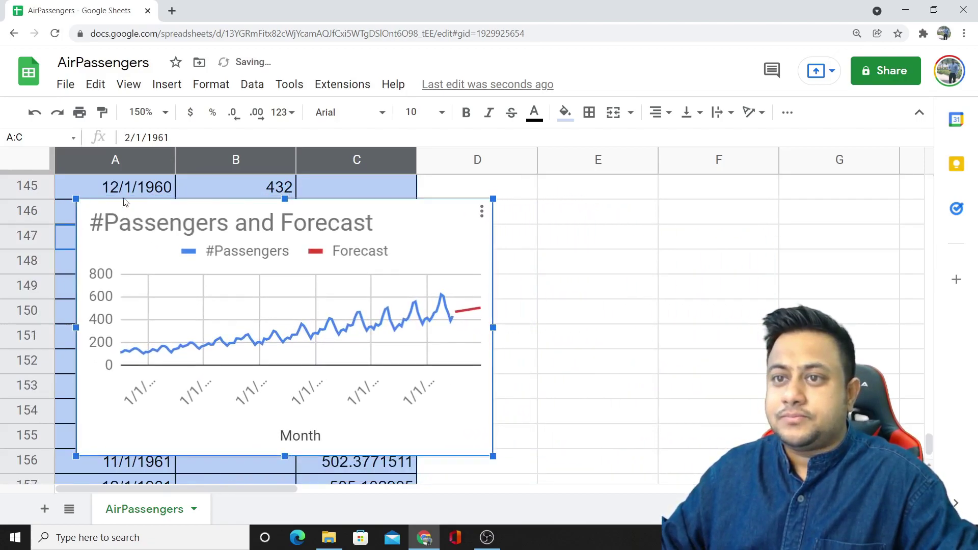
Enlarge and widen the chart until the full year labels show.
drag(493, 199, 555, 169)
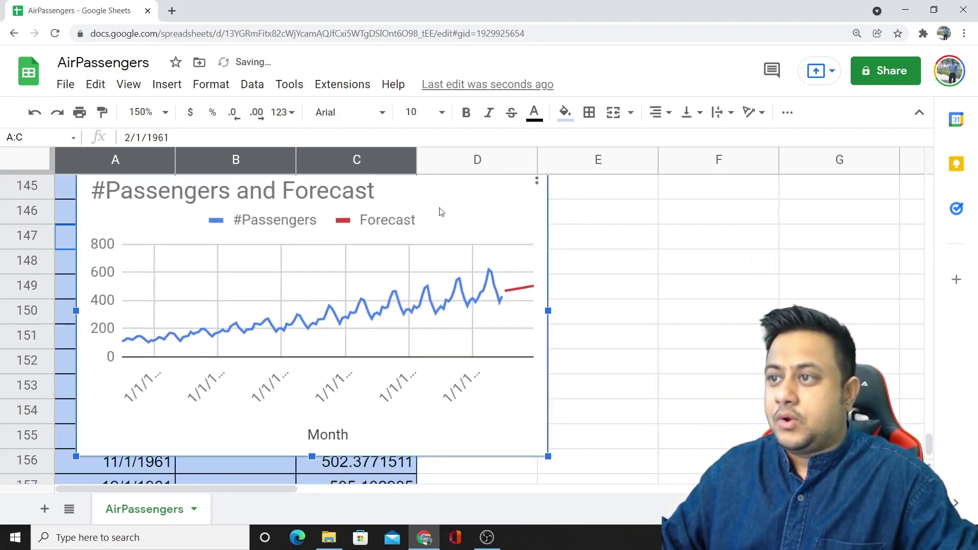
drag(428, 212, 418, 223)
mouse_move(415, 309)
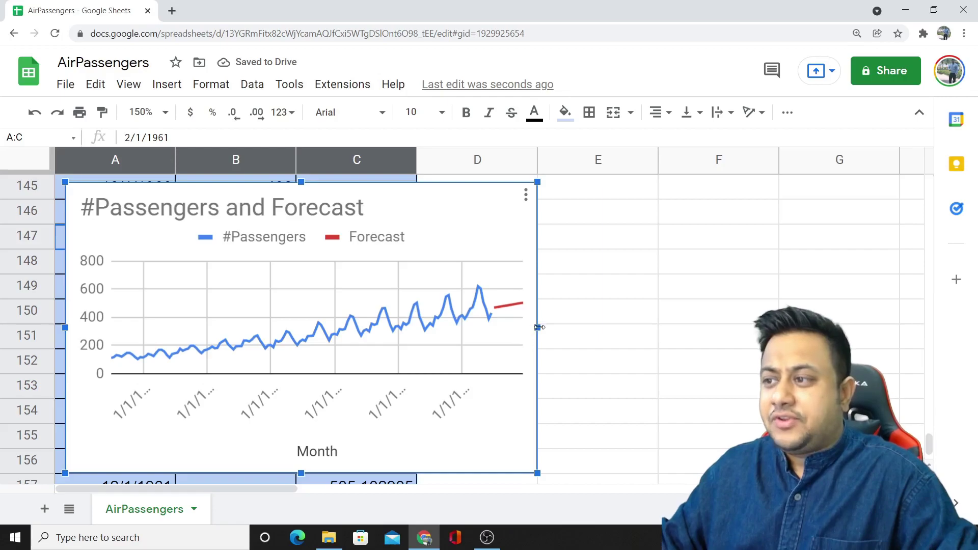
drag(537, 327, 673, 328)
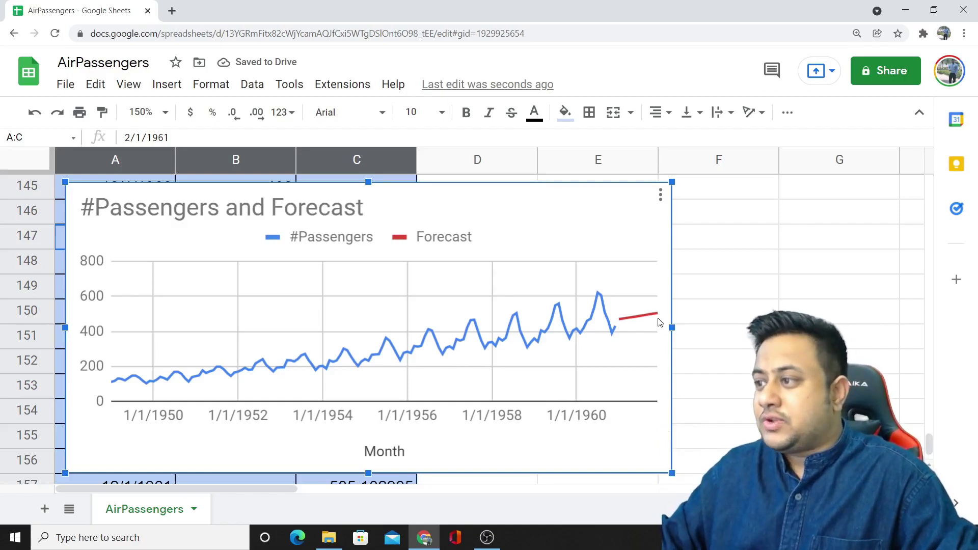
mouse_move(657, 316)
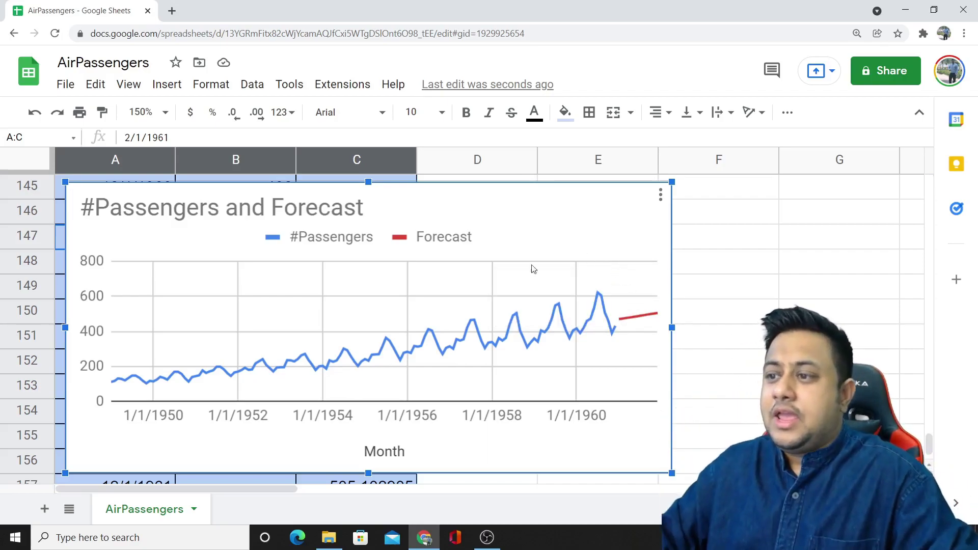
Capture the chart area as a new snip with Snipping Tool.
key(super)
text(snip)
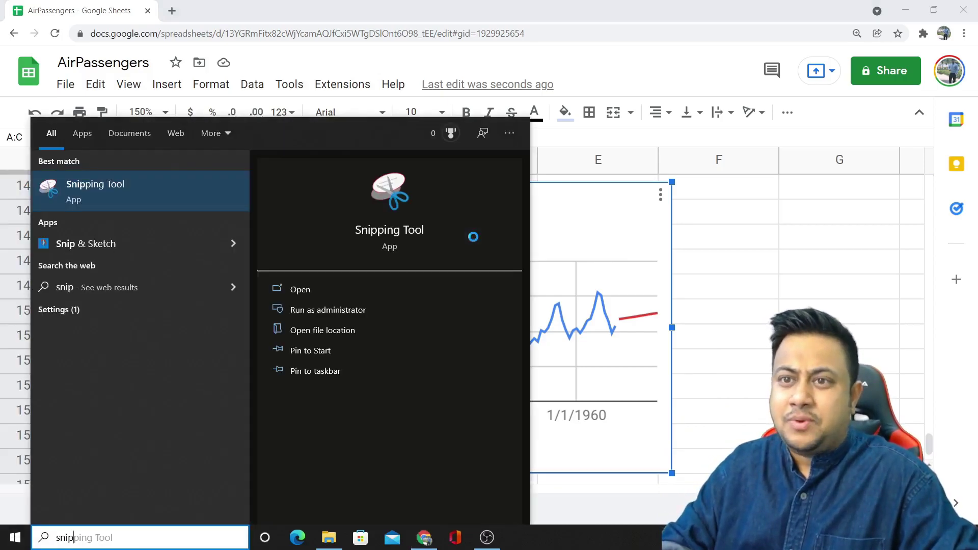
key(Return)
click(380, 114)
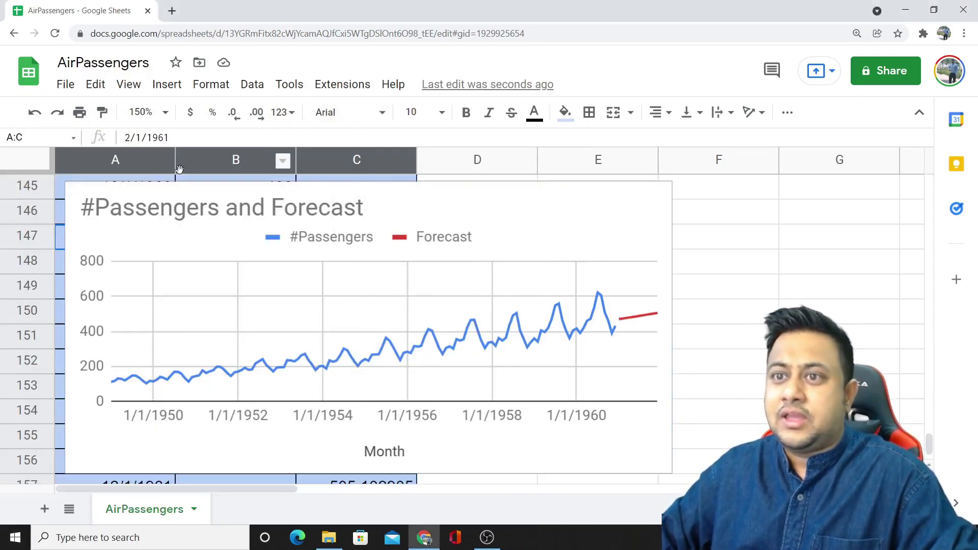
drag(71, 190, 661, 460)
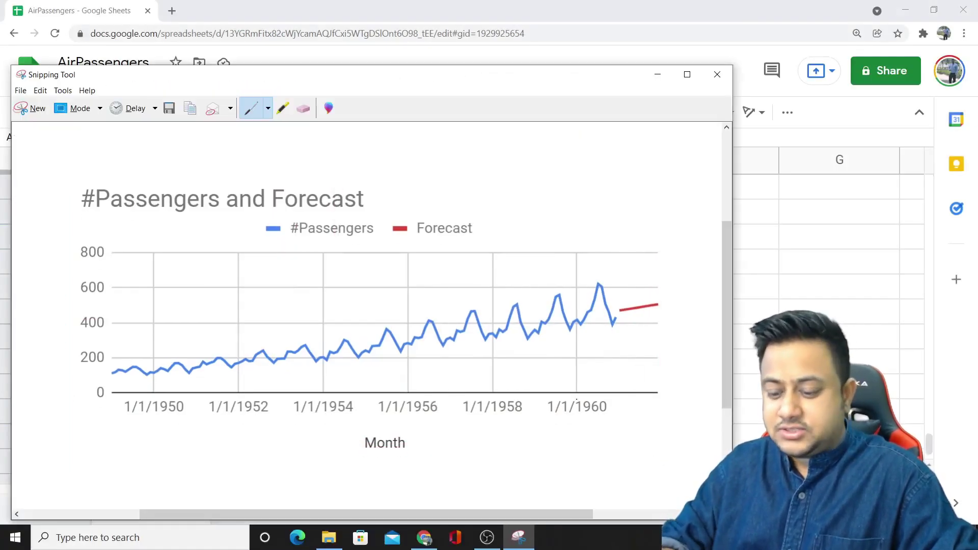
key(super+r)
Launch mspaint and paste the captured chart onto a new canvas.
text(mspaint)
key(Return)
key(ctrl+v)
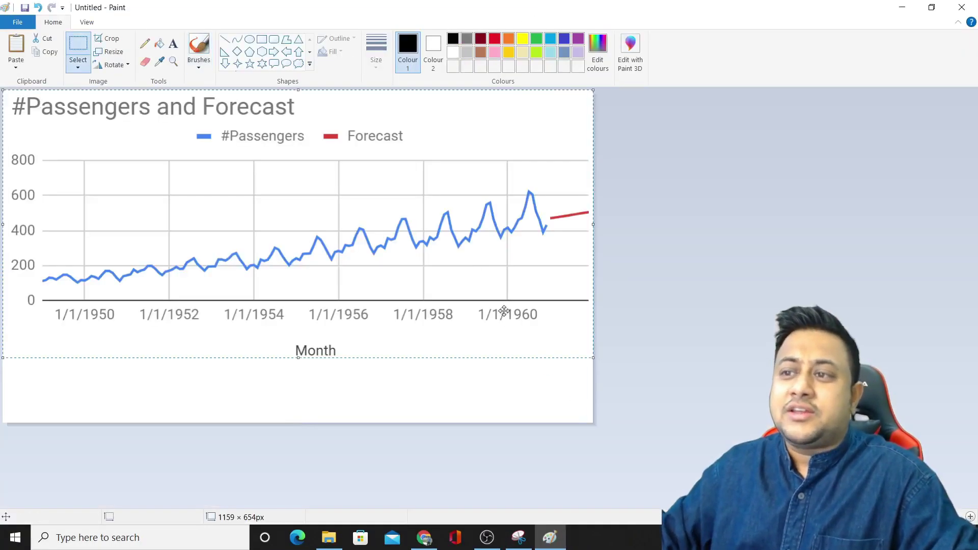
Draw a black brush trend line and arrows over the chart, then close Paint.
click(199, 62)
click(199, 88)
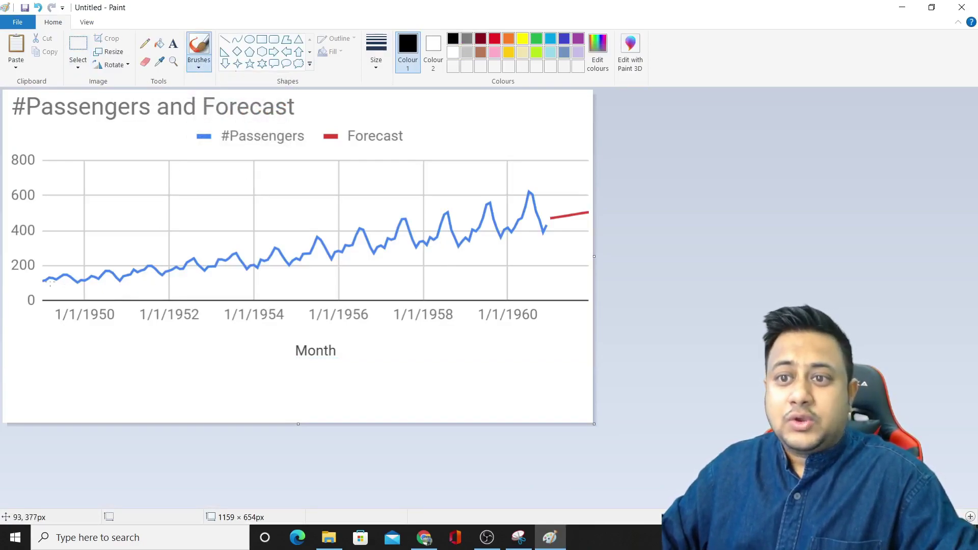
drag(50, 283, 519, 212)
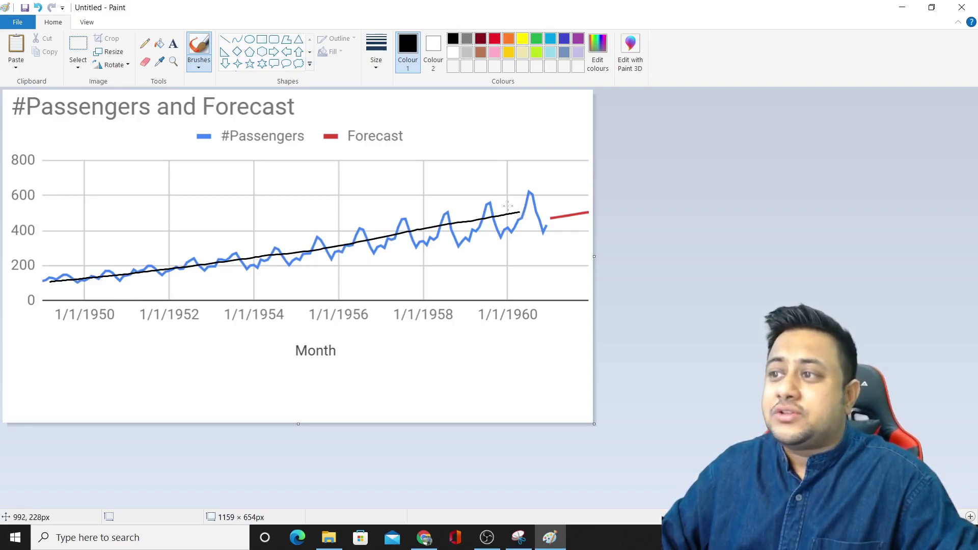
drag(510, 207, 515, 232)
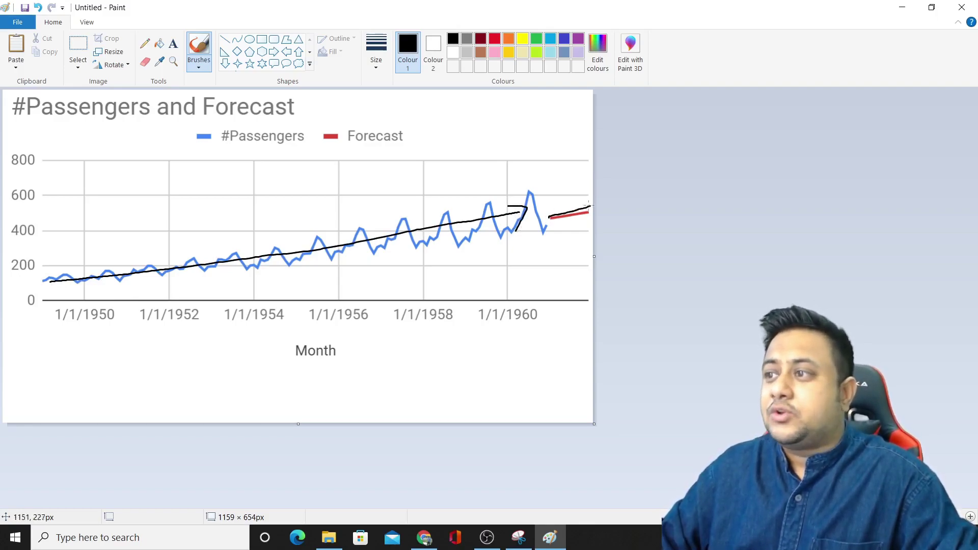
drag(580, 198, 590, 224)
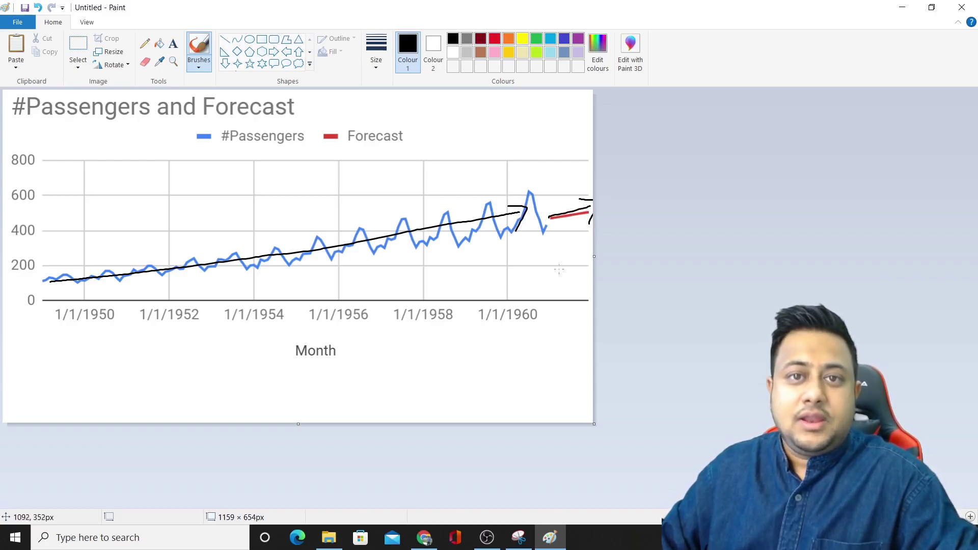
click(963, 7)
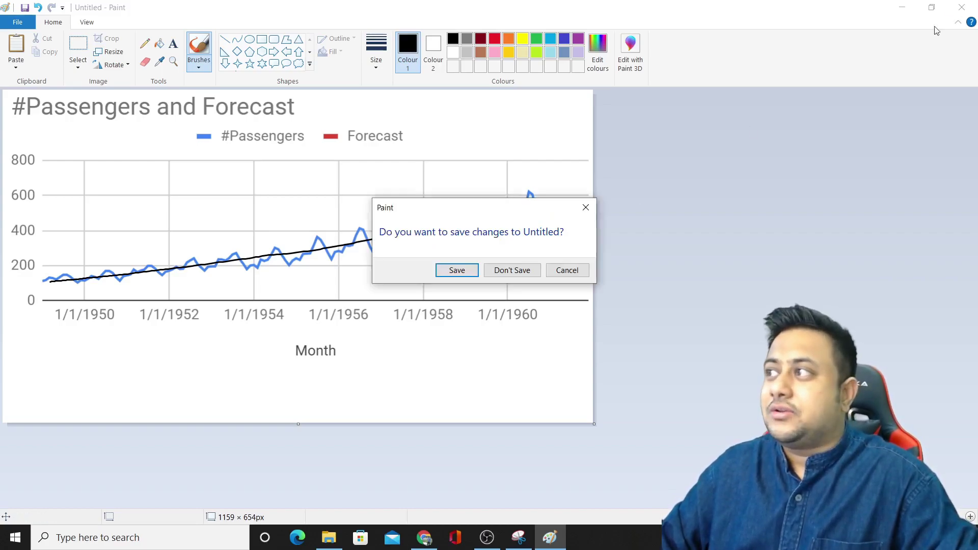
Discard the Paint annotations without saving and minimize Snipping Tool to reveal the forecast chart.
click(525, 270)
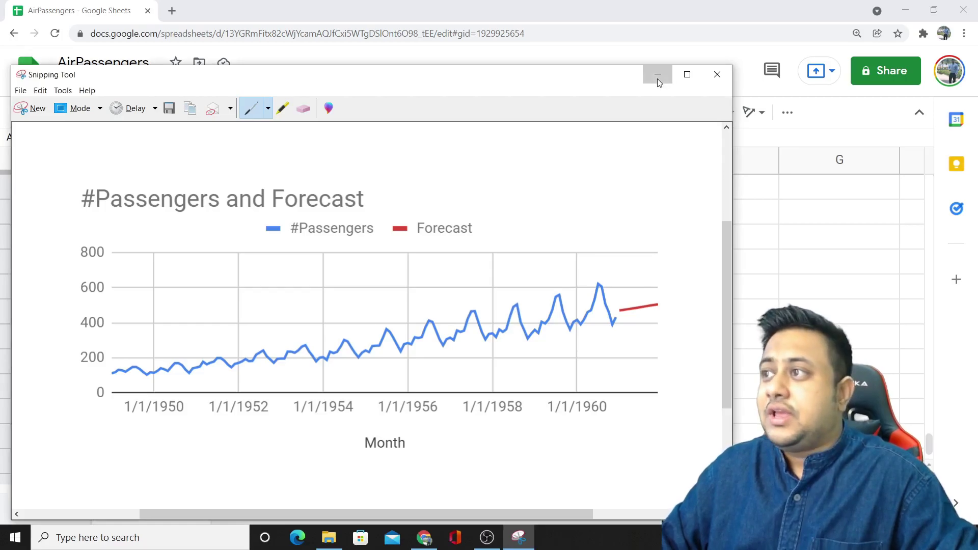
click(657, 74)
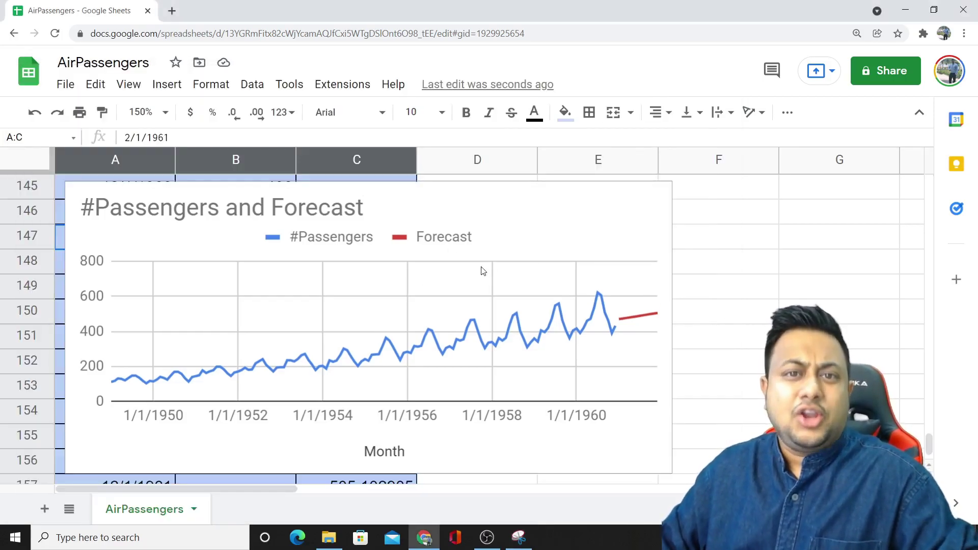